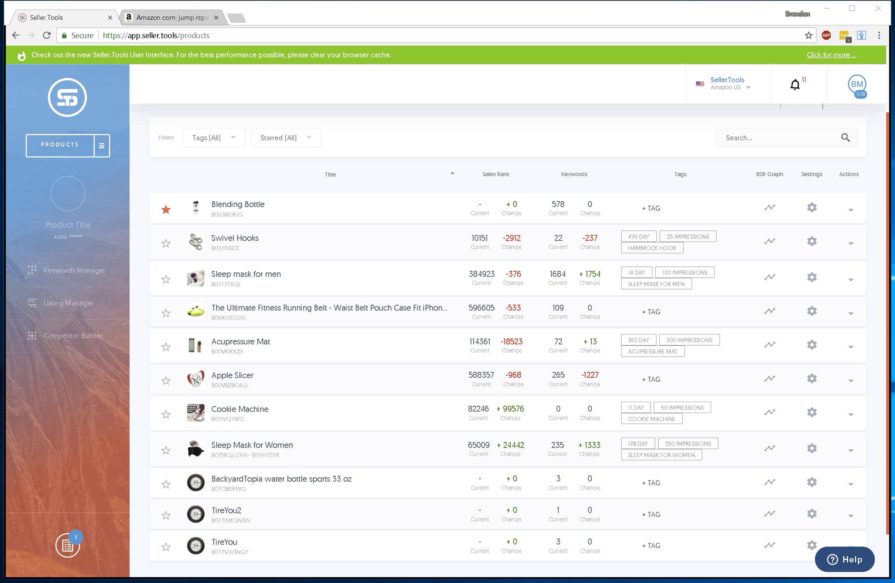
Open the Swivel Hooks product and go to its Competitor Builder list
left_click(237, 241)
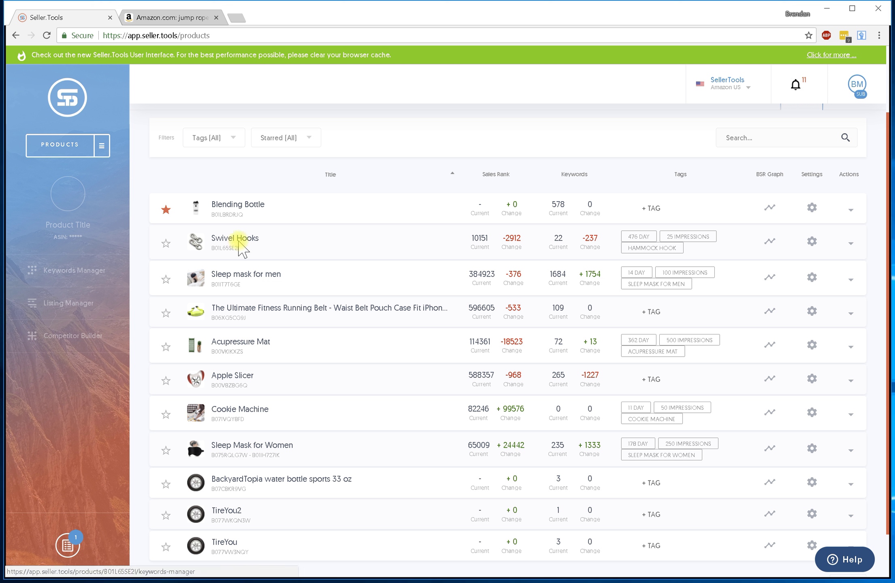
left_click(88, 336)
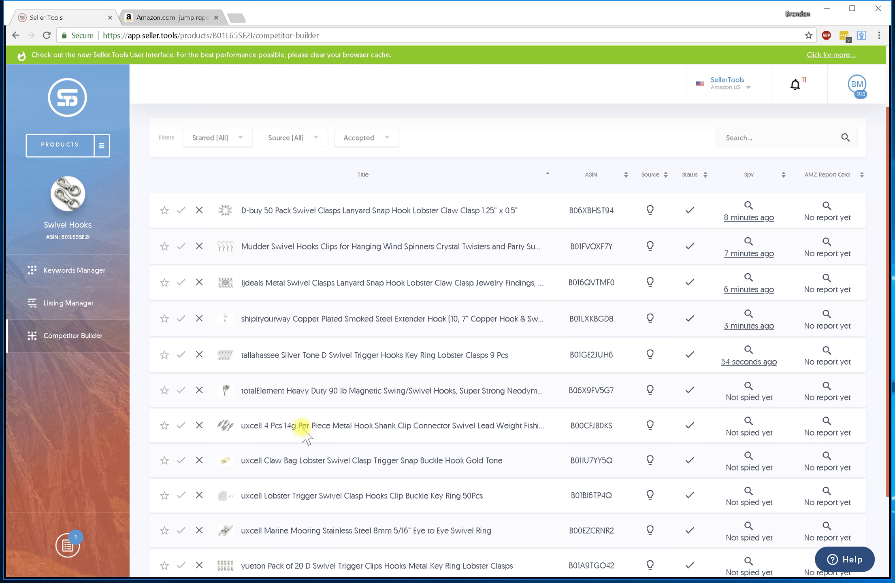
Sort the competitors by title in descending order and scroll through the list
left_click(387, 139)
left_click(370, 196)
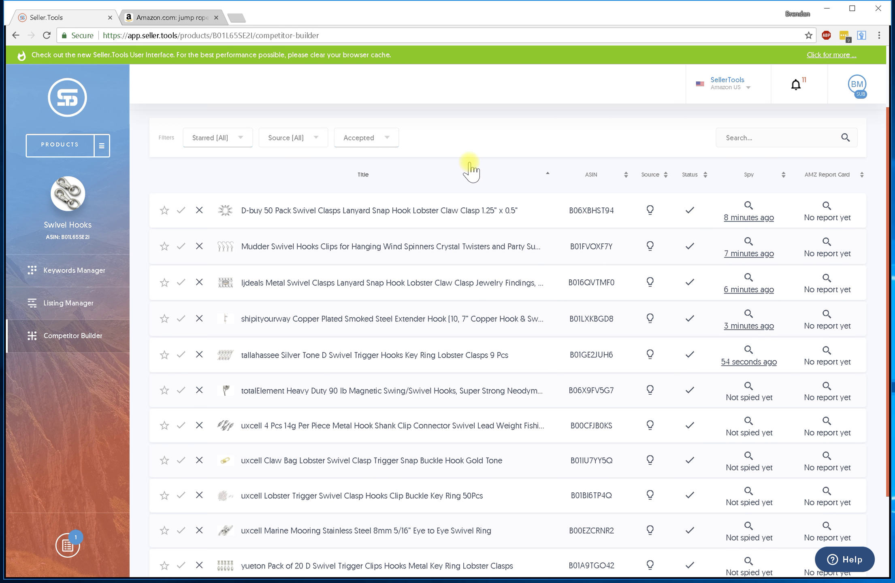
left_click(360, 174)
scroll(476, 382, "down", 3)
scroll(315, 283, "up", 5)
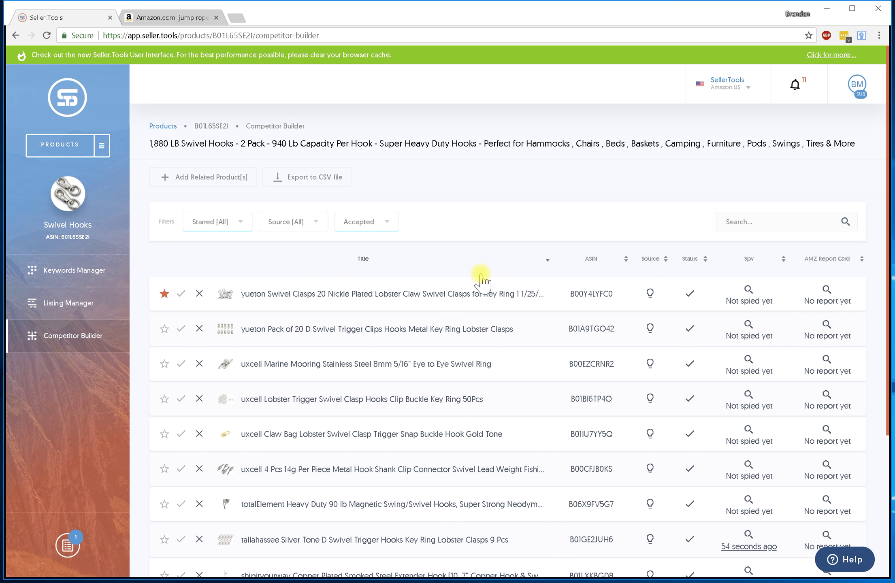
scroll(471, 253, "down", 3)
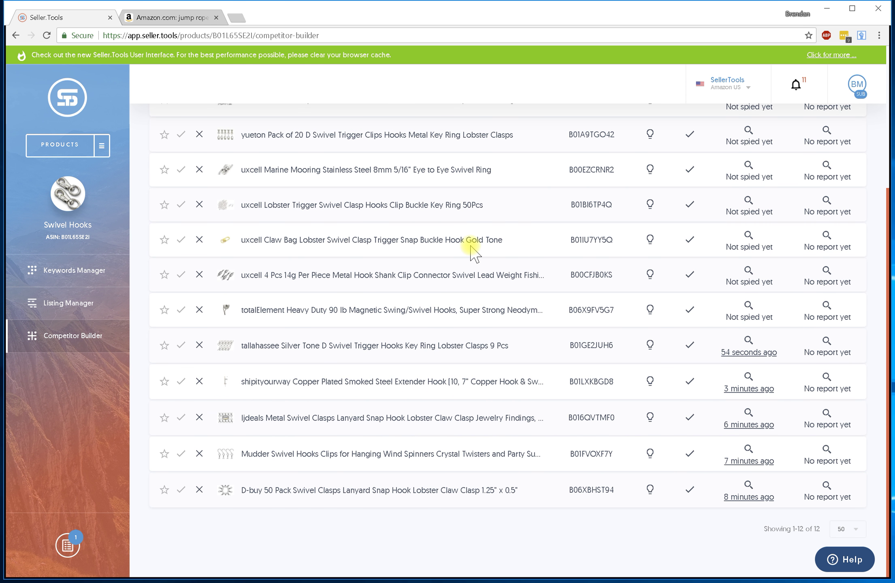
scroll(471, 251, "up", 3)
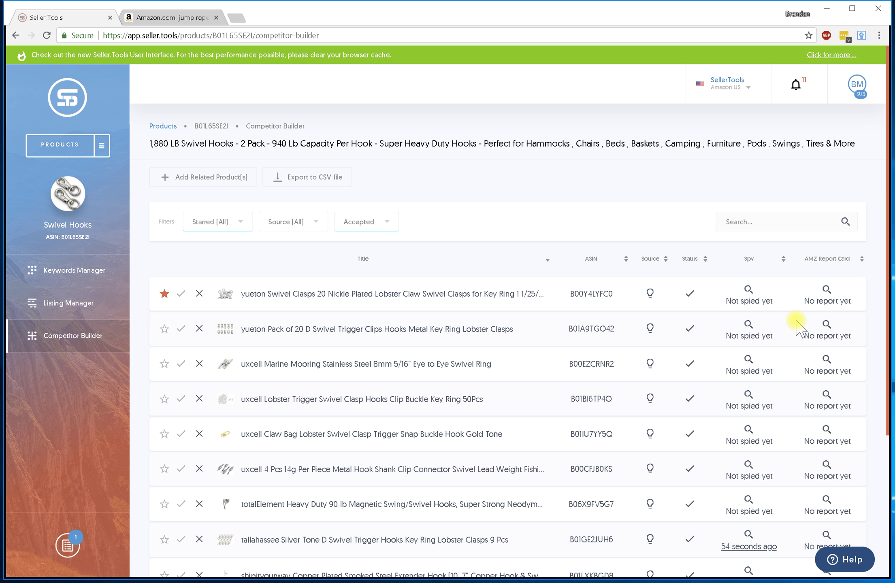
Select the top competitor's ASIN, B00Y4LYFC0, then clear the selection
double_click(604, 294)
left_click(613, 312)
double_click(590, 293)
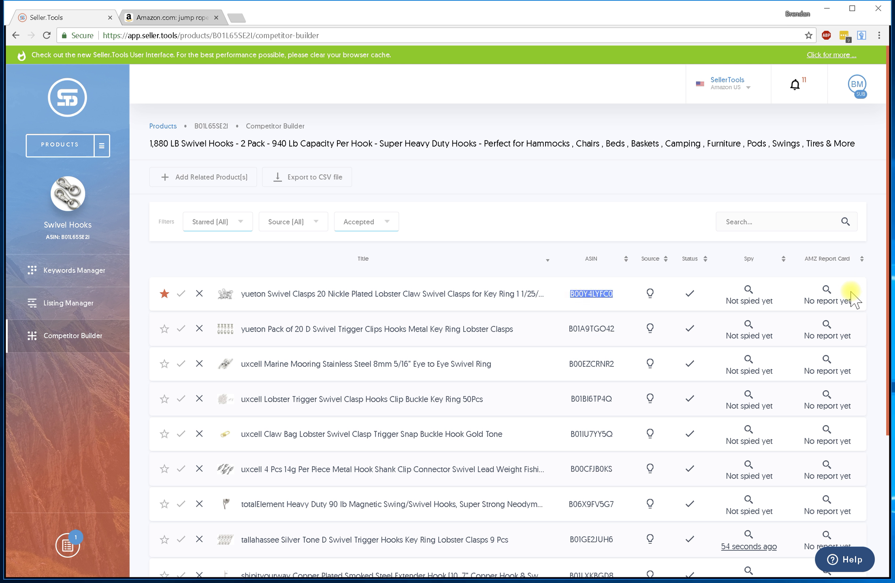
left_click(870, 296)
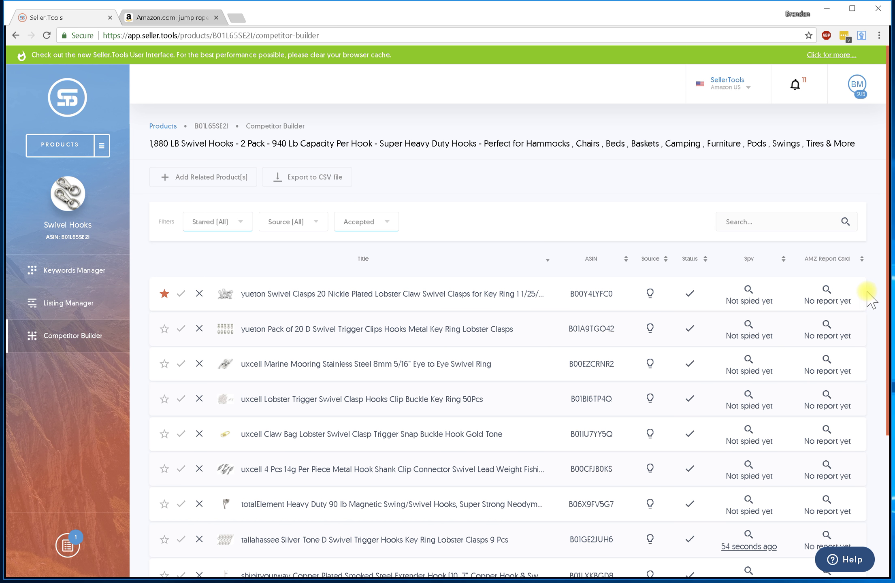
Request an AMZ Report Card for the yueton Swivel Clasps competitor and open it
left_click(824, 291)
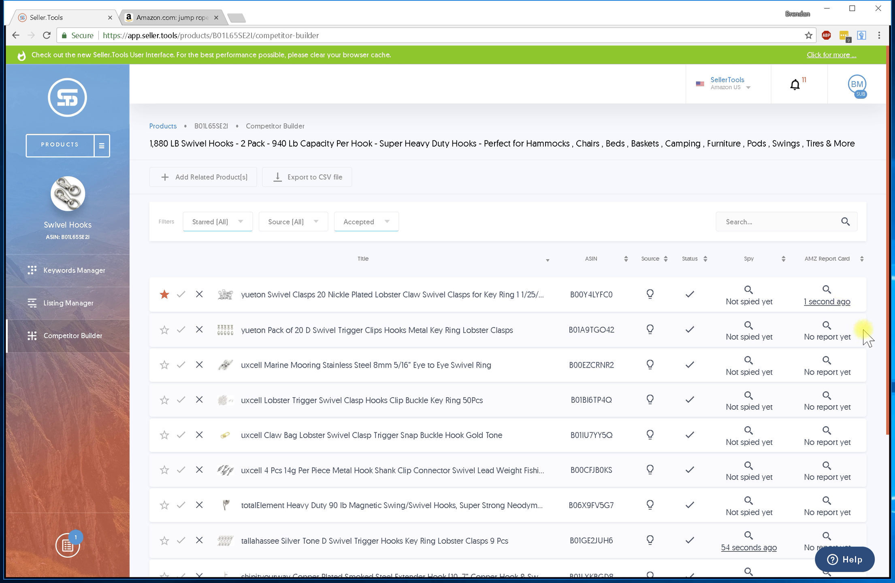
left_click(834, 308)
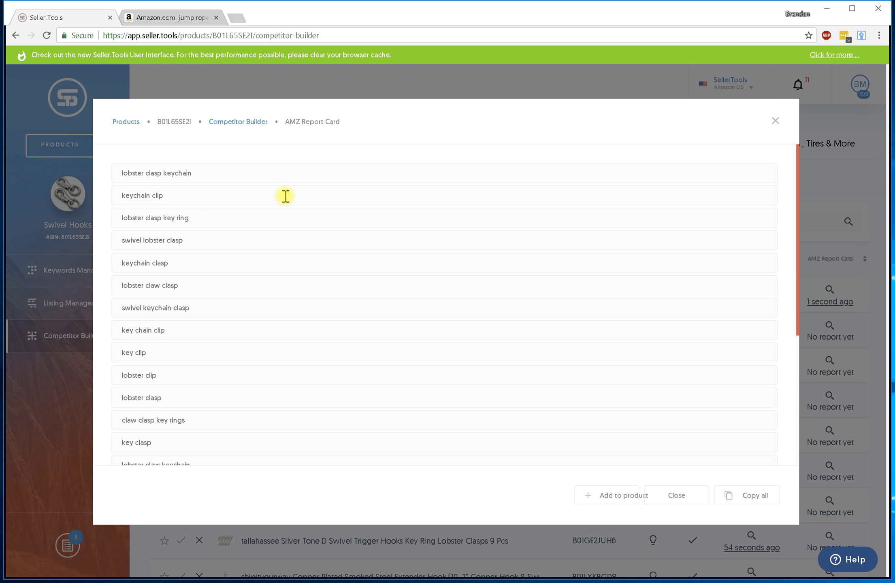
Review the yueton report card keywords and send them to the Swivel Hooks product
scroll(285, 196, "down", 5)
scroll(286, 198, "up", 5)
scroll(223, 195, "down", 5)
scroll(245, 208, "up", 5)
left_click(618, 496)
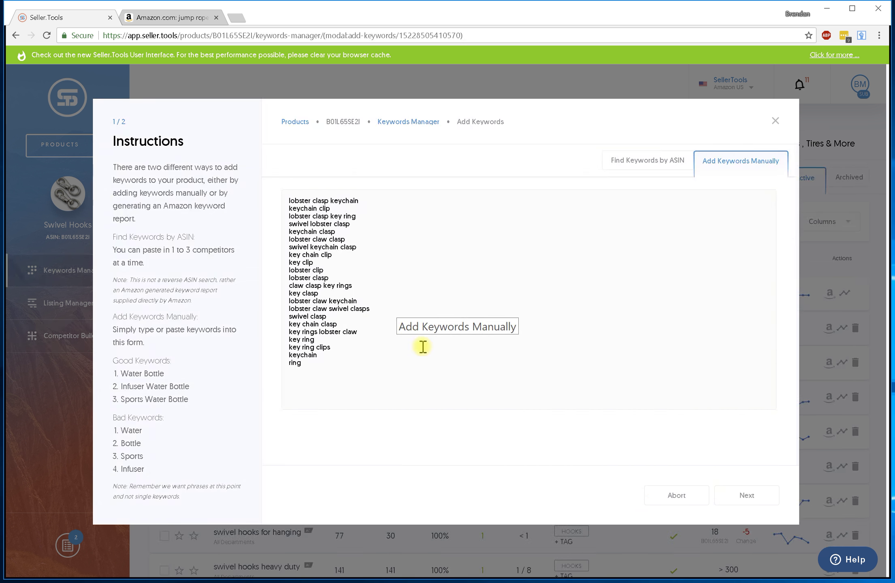
Delete keychain, ring, key ring and key ring clips from the keyword list
left_click(314, 208)
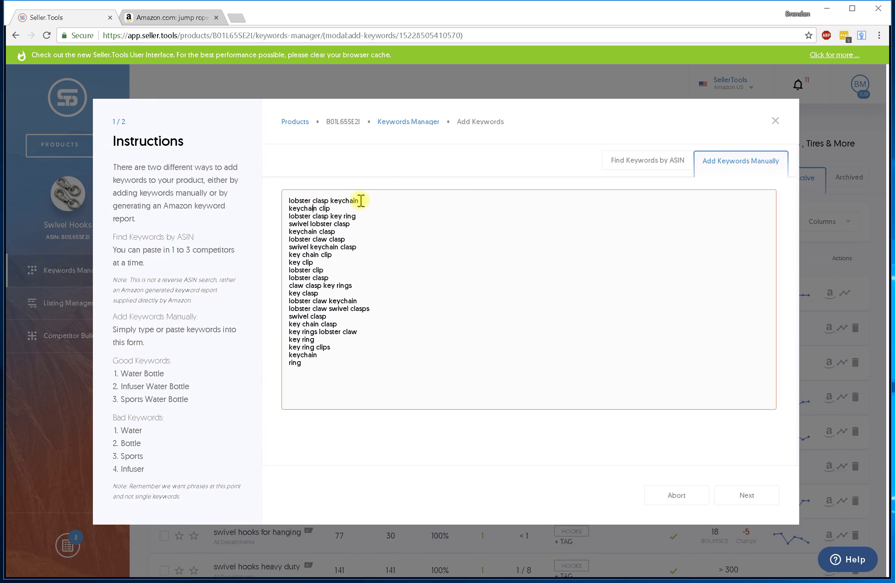
left_click_drag(360, 200, 292, 216)
left_click(336, 206)
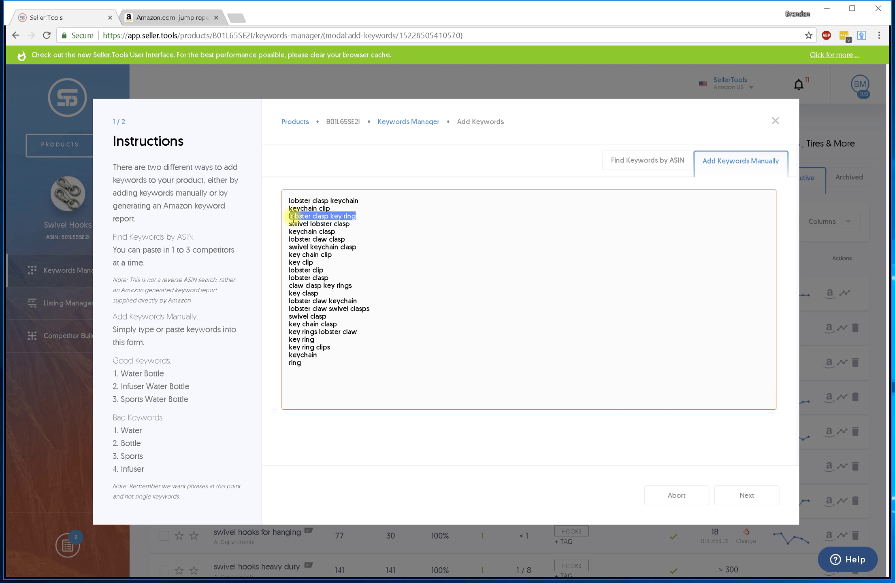
left_click(345, 223)
left_click(352, 363)
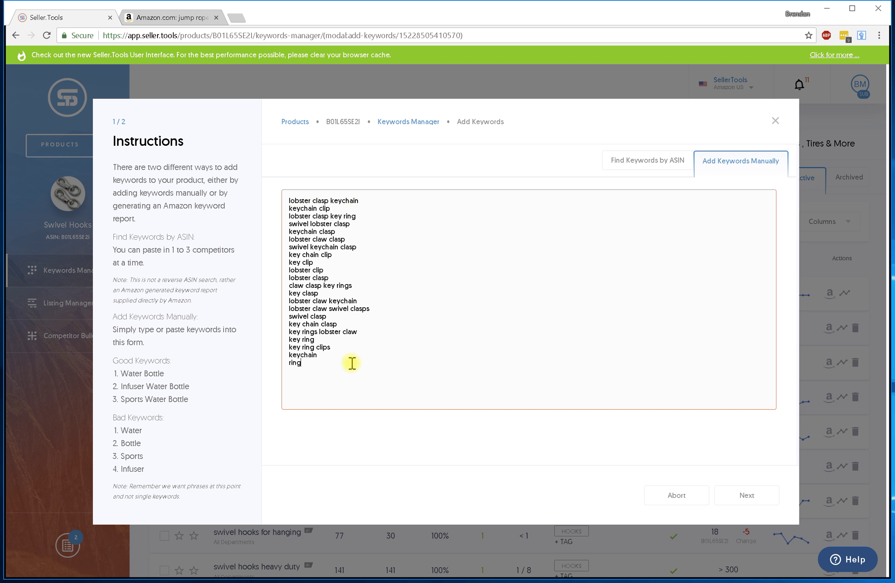
left_click_drag(320, 355, 284, 356)
left_click(340, 364)
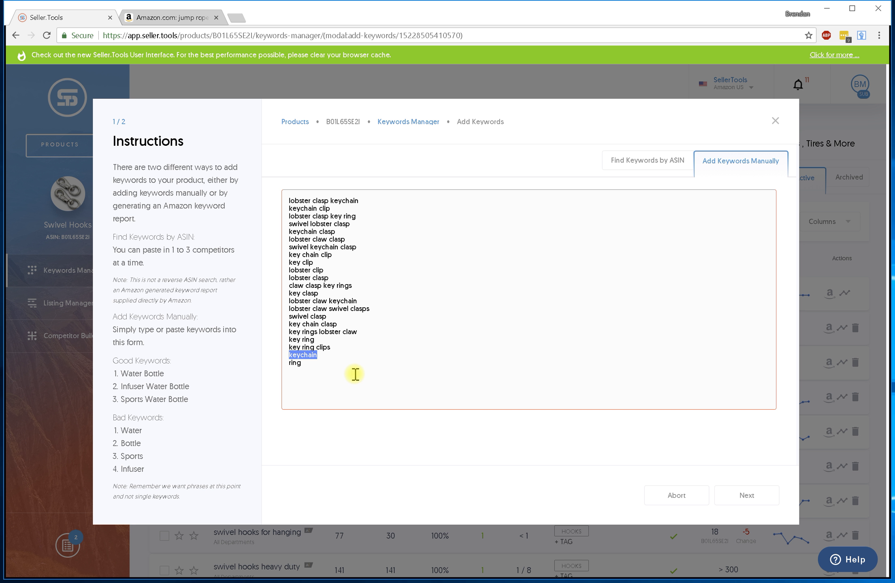
key("BackSpace")
key("BackSpace")
left_click_drag(307, 353, 281, 355)
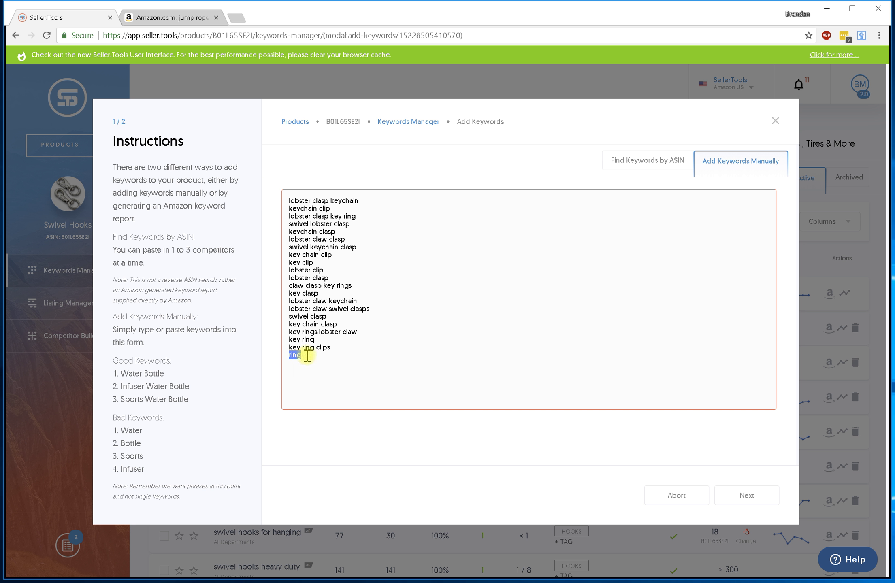
key("BackSpace")
key("BackSpace")
key("shift+Home")
key("shift+Up")
key("BackSpace")
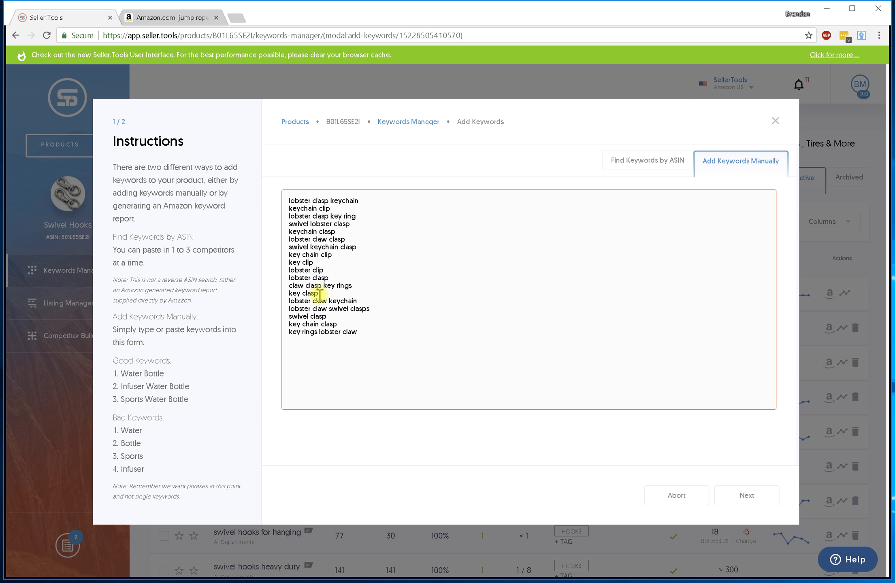
Delete the 'key clip' line and continue to the Filter Keywords step
left_click_drag(319, 262, 278, 255)
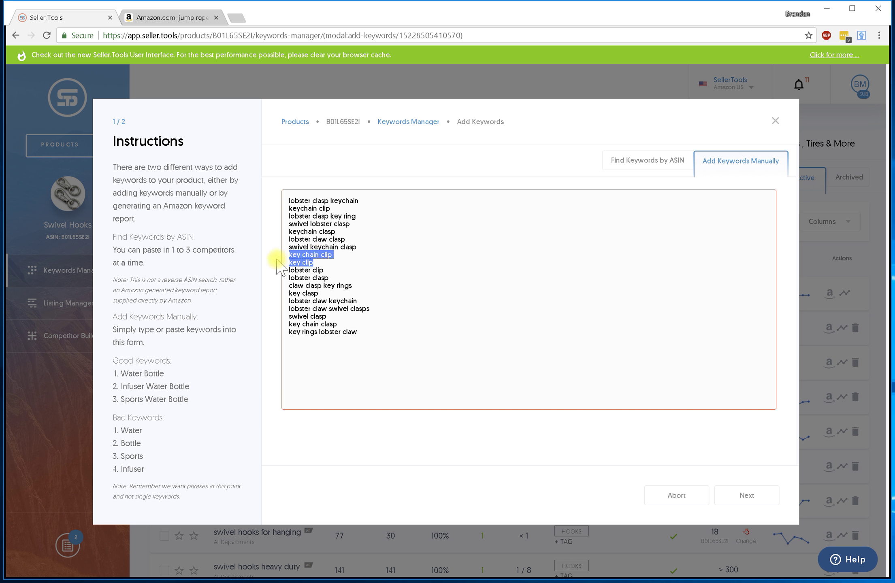
left_click(336, 263)
key("shift+Home")
key("BackSpace")
key("BackSpace")
key("Down")
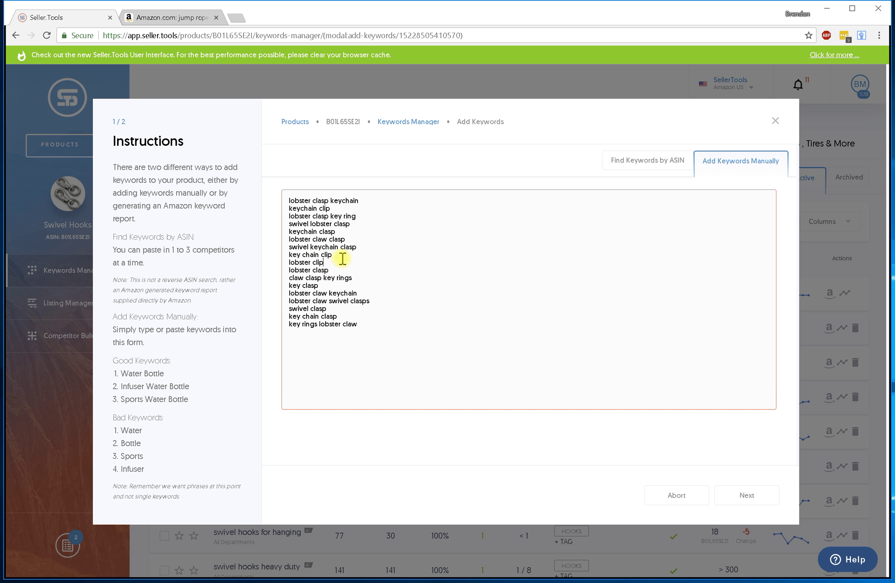
left_click_drag(342, 255, 285, 254)
left_click(349, 277)
left_click_drag(379, 337, 286, 239)
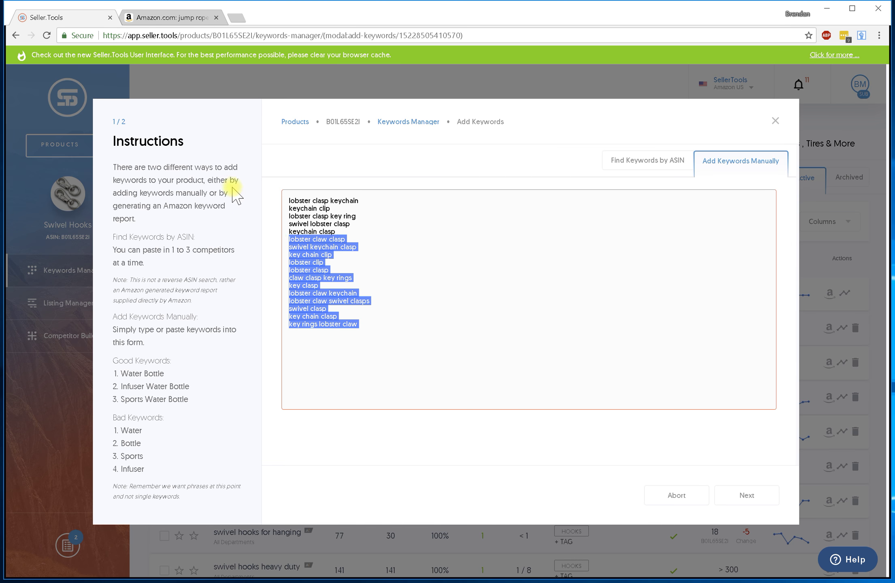
key("ctrl+a")
left_click(393, 280)
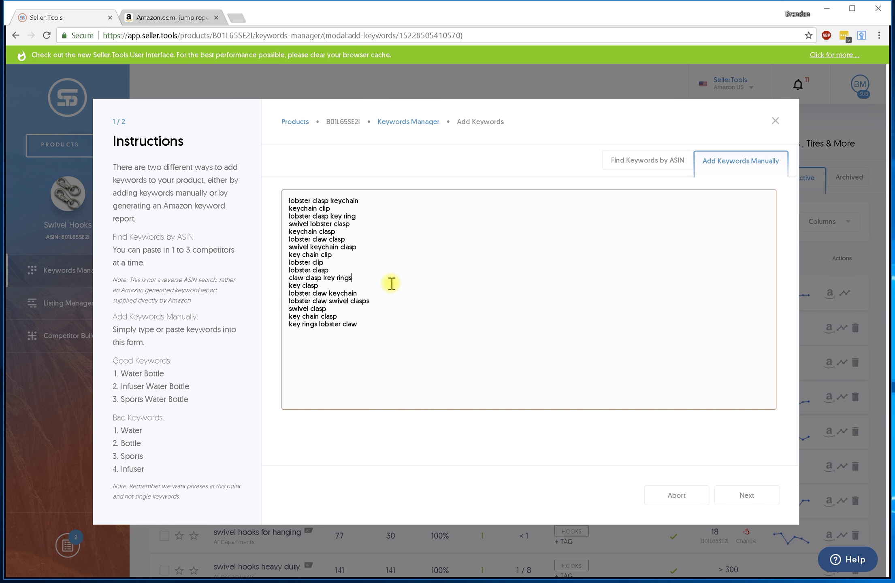
left_click(764, 492)
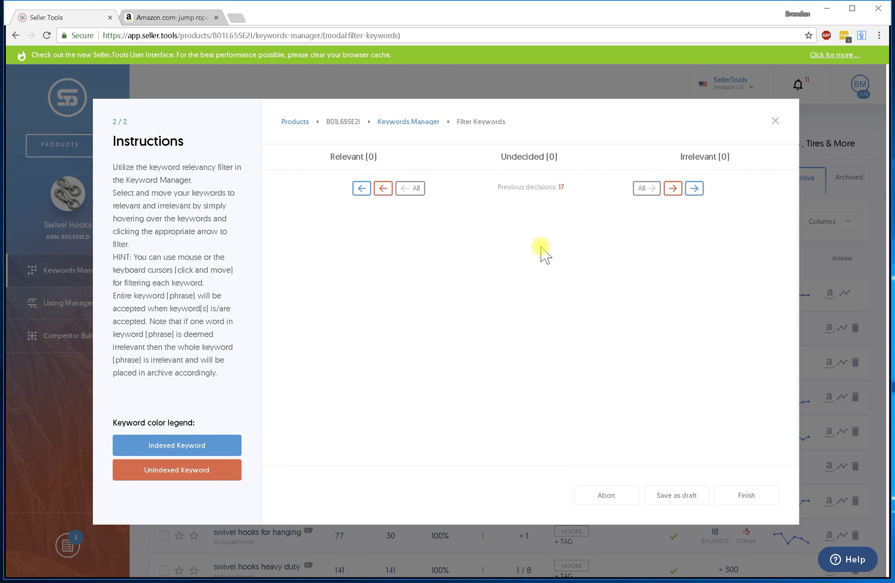
Finish filtering to save the yueton keywords, then return to Competitor Builder
mouse_move(561, 194)
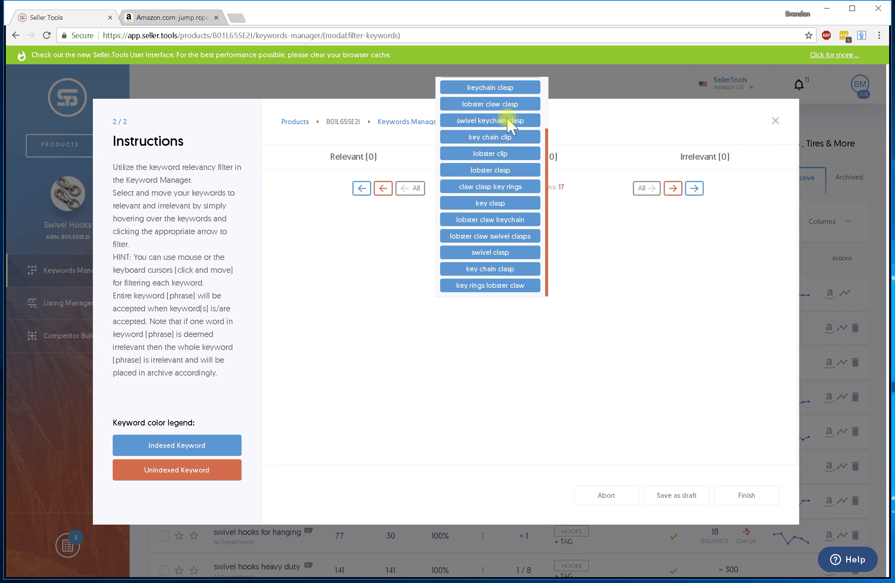
scroll(509, 134, "up", 2)
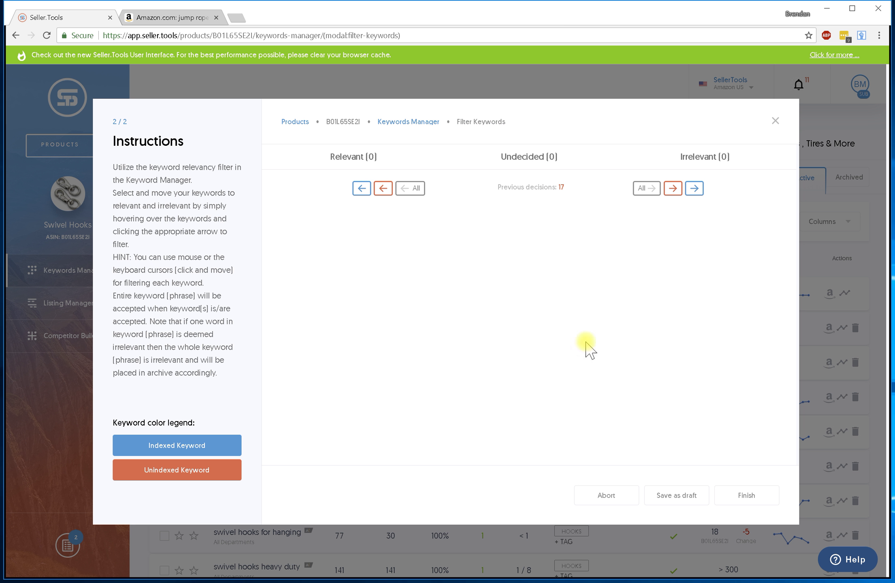
left_click(760, 495)
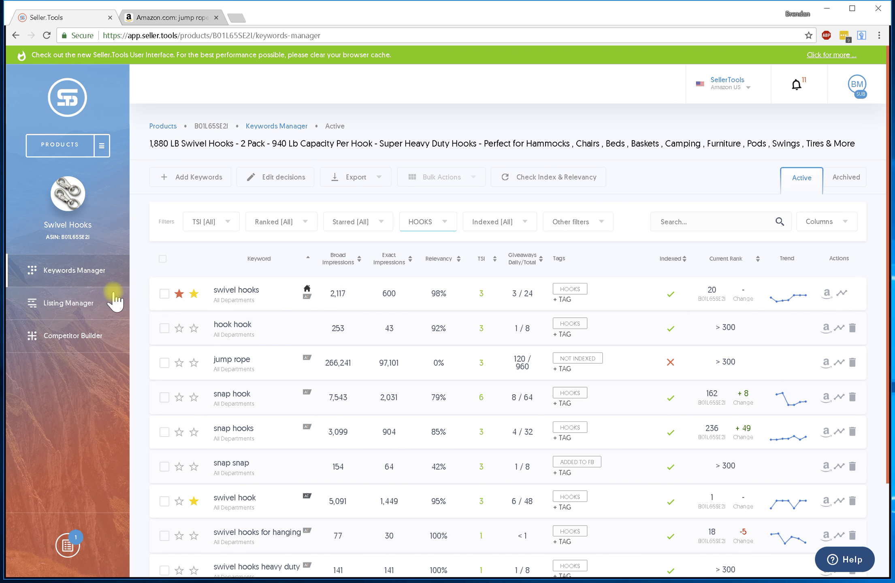
left_click(112, 337)
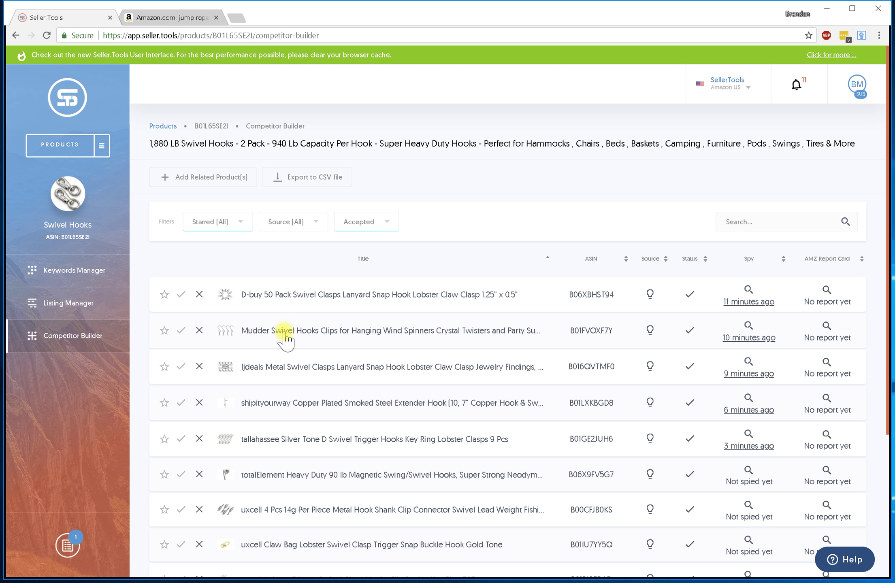
Request an AMZ Report Card for the Mudder swivel hooks competitor and open it
left_click(826, 326)
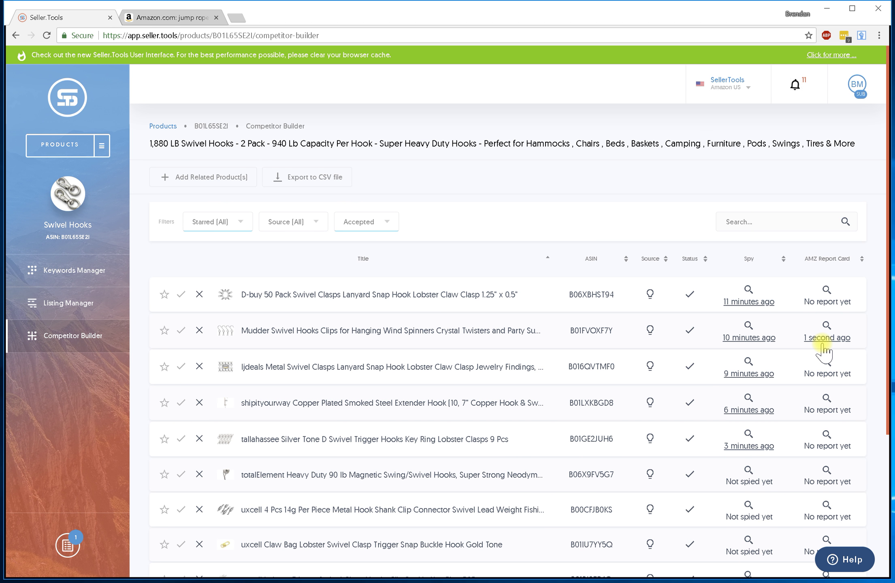
left_click(823, 343)
Scroll the Mudder report card keywords from 'swivel hooks for wind spinners' to '4 by 4'
scroll(221, 222, "down", 4)
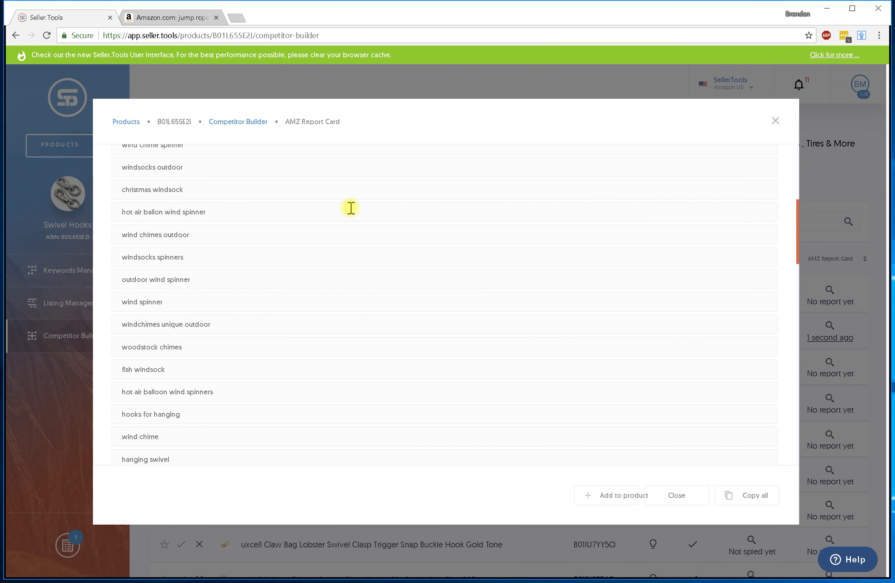
scroll(351, 209, "up", 4)
scroll(351, 214, "down", 9)
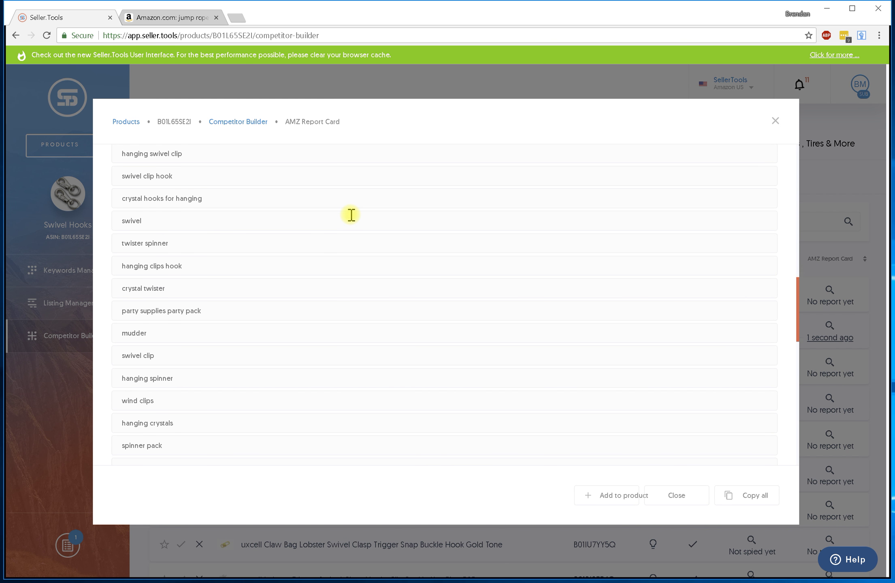
scroll(351, 215, "down", 8)
scroll(354, 220, "down", 2)
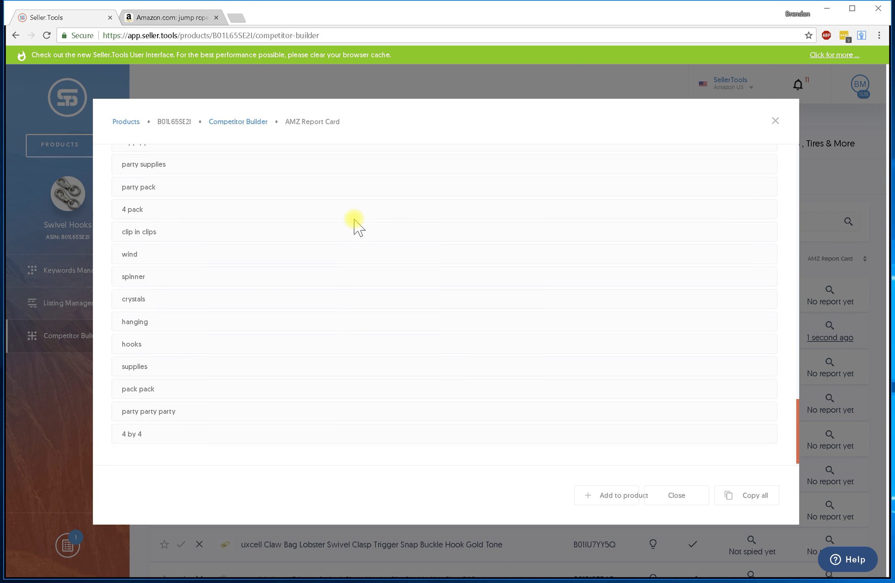
scroll(353, 220, "up", 20)
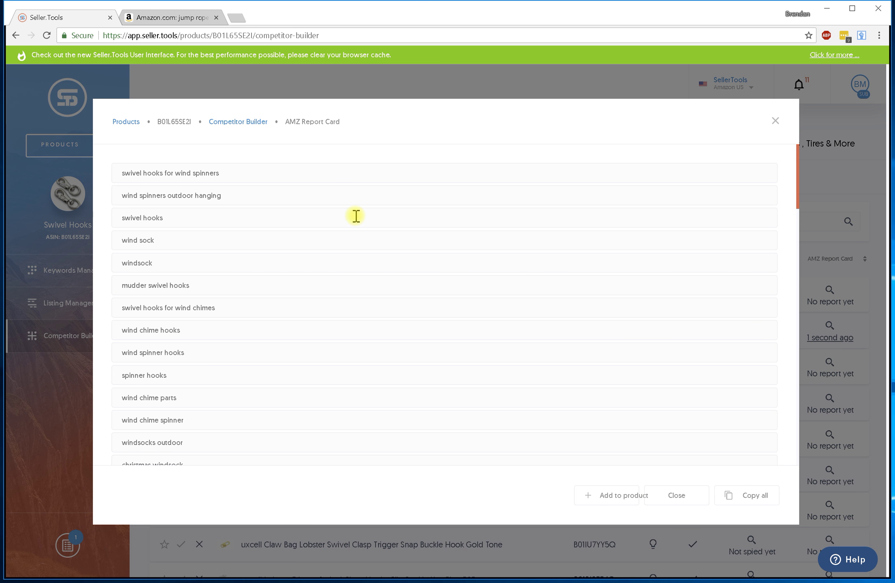
Add the Mudder keywords to the product and delete lines '4 hooks' through '4 by 4'
left_click(644, 498)
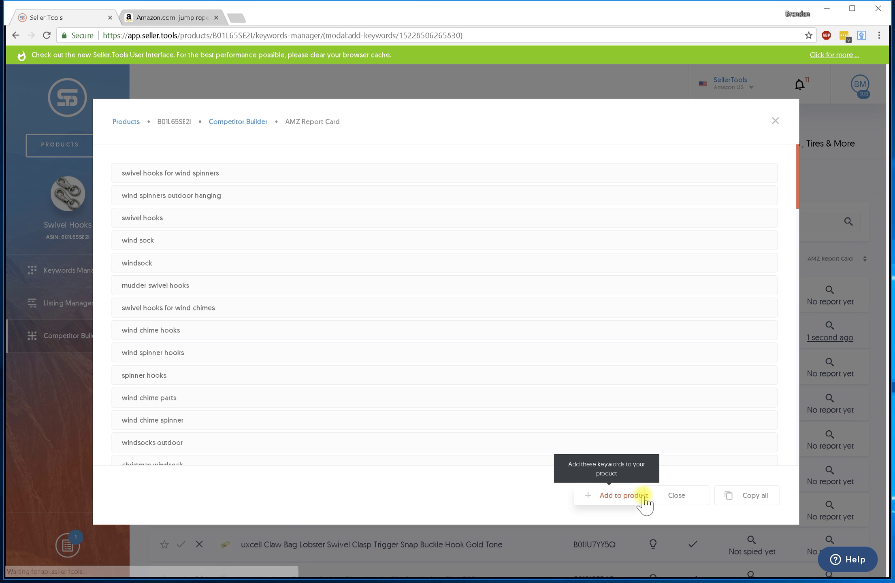
scroll(466, 363, "down", 5)
scroll(470, 356, "up", 5)
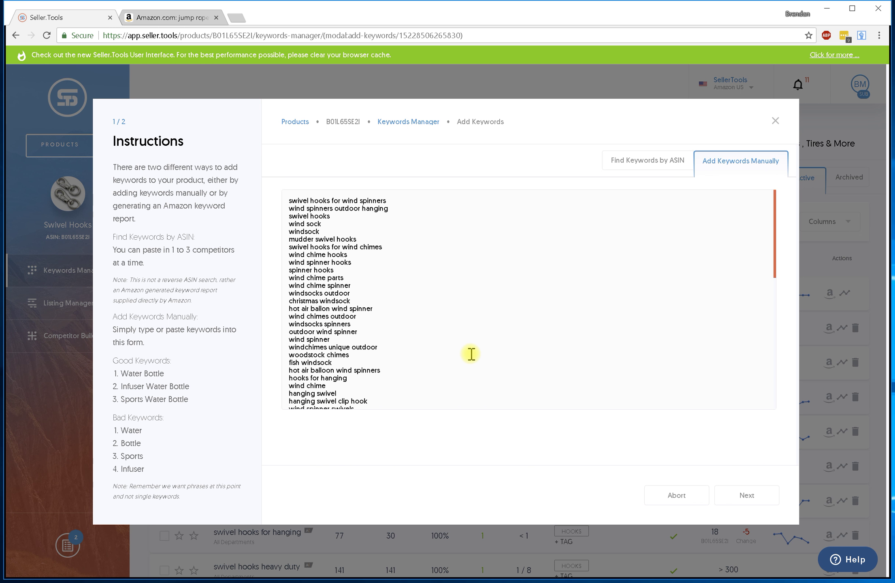
scroll(470, 354, "down", 10)
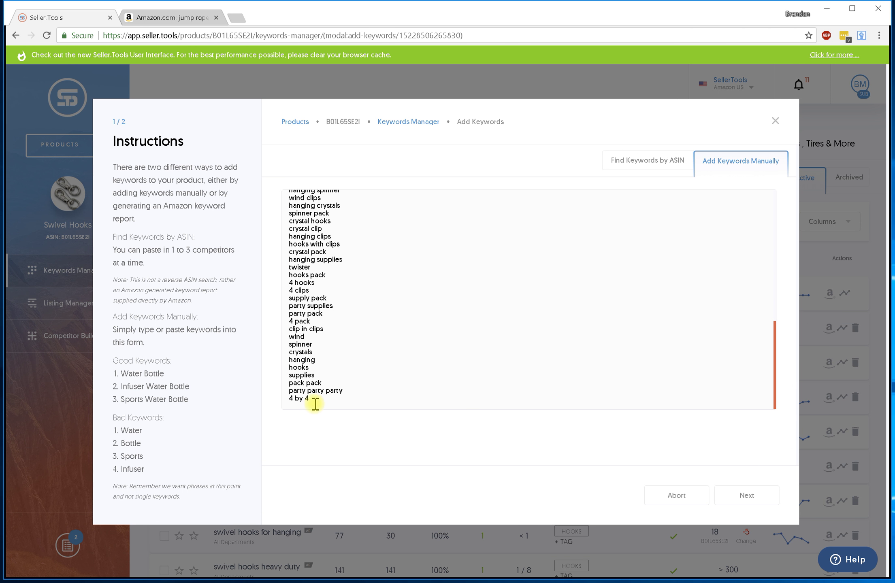
left_click_drag(315, 404, 267, 285)
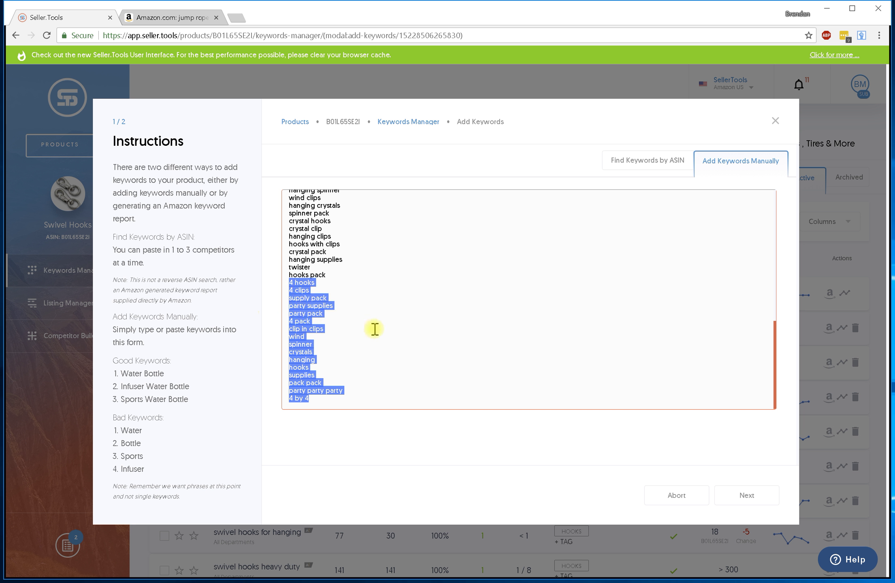
key("BackSpace")
Delete the 'twister' keyword and proceed to keyword filtering
left_click_drag(267, 384, 289, 275)
key("Delete")
key("Delete")
left_click(374, 315)
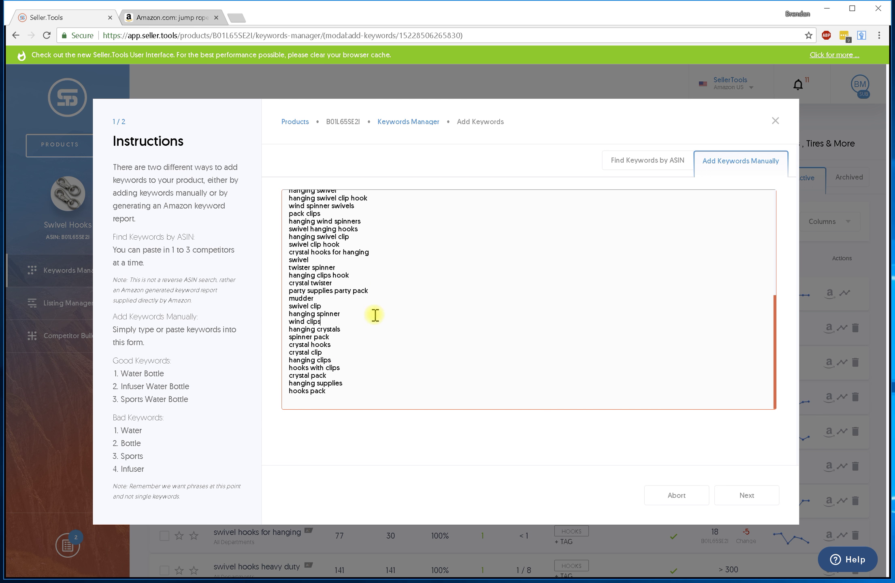
scroll(405, 324, "up", 6)
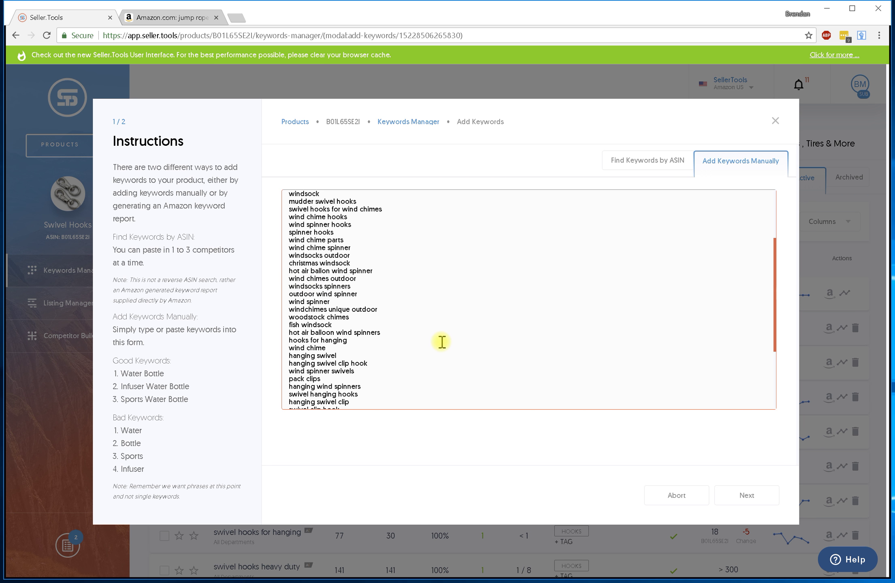
left_click(761, 500)
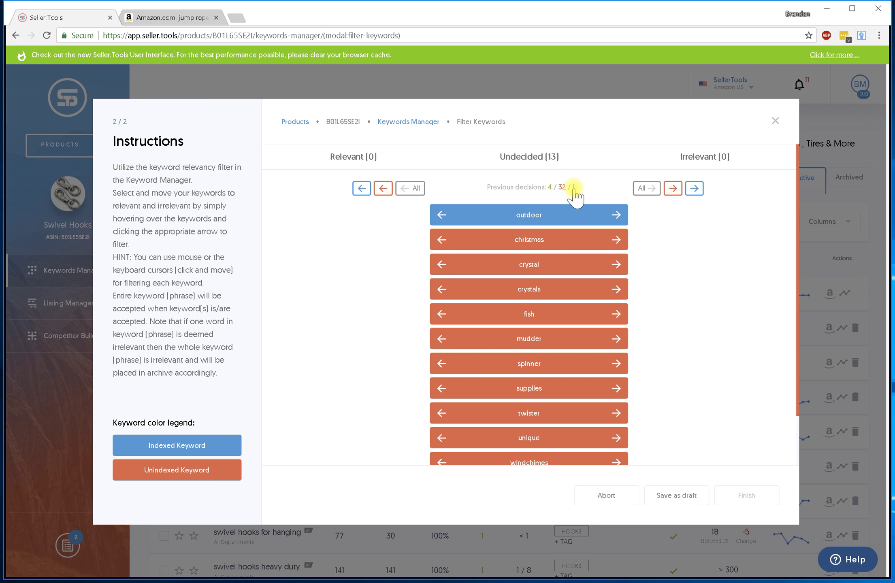
Move all 13 undecided Mudder keywords to Relevant and finish saving them
mouse_move(574, 186)
scroll(549, 222, "down", 2)
scroll(549, 245, "up", 2)
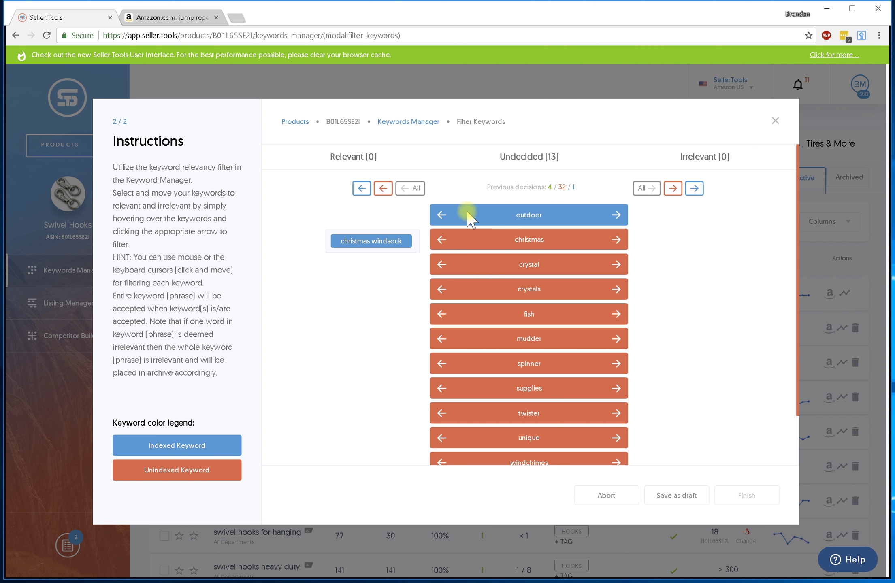
left_click(411, 190)
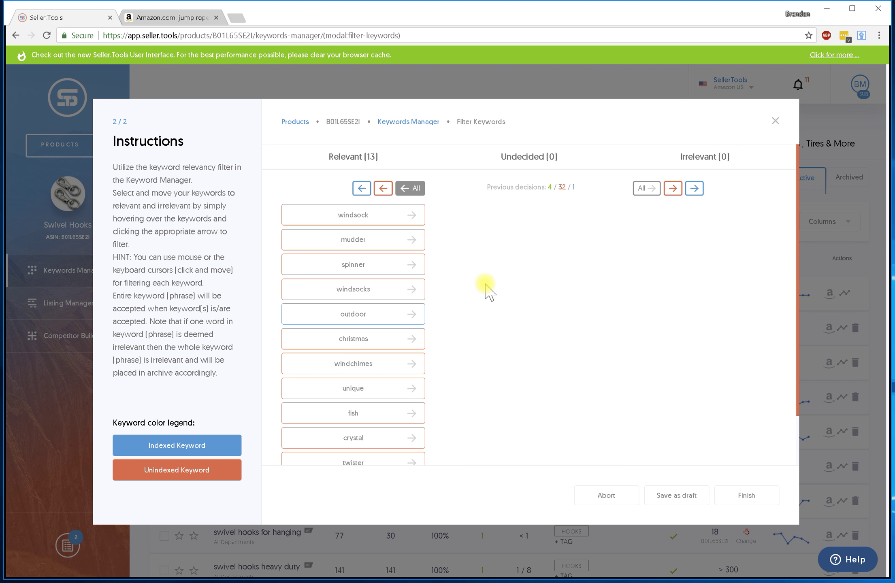
left_click(749, 499)
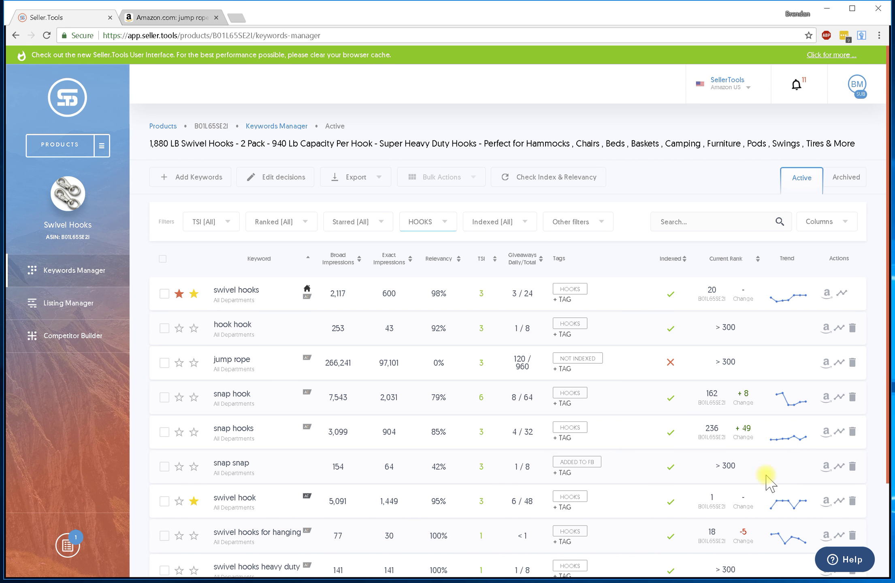
Return to the Swivel Hooks Competitor Builder and glance over its competitor listings table
left_click(89, 338)
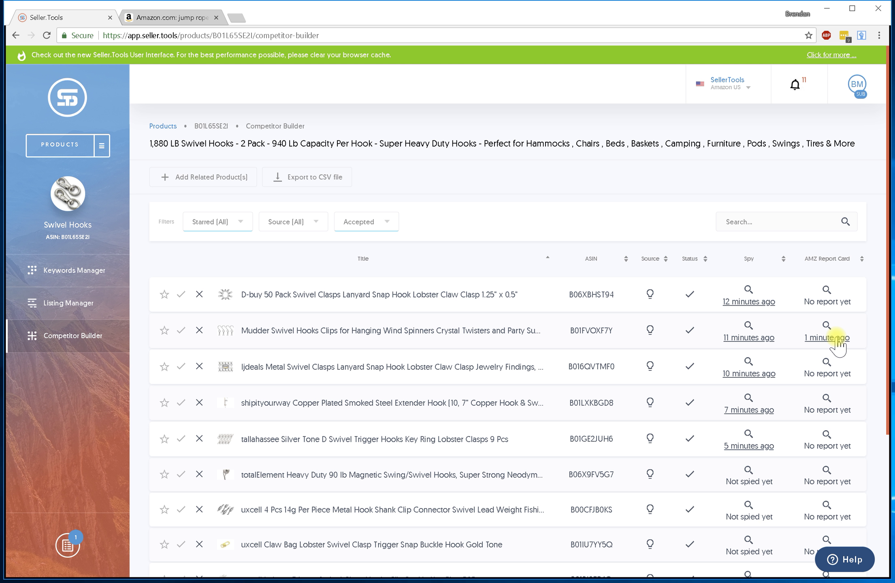
scroll(350, 447, "down", 1)
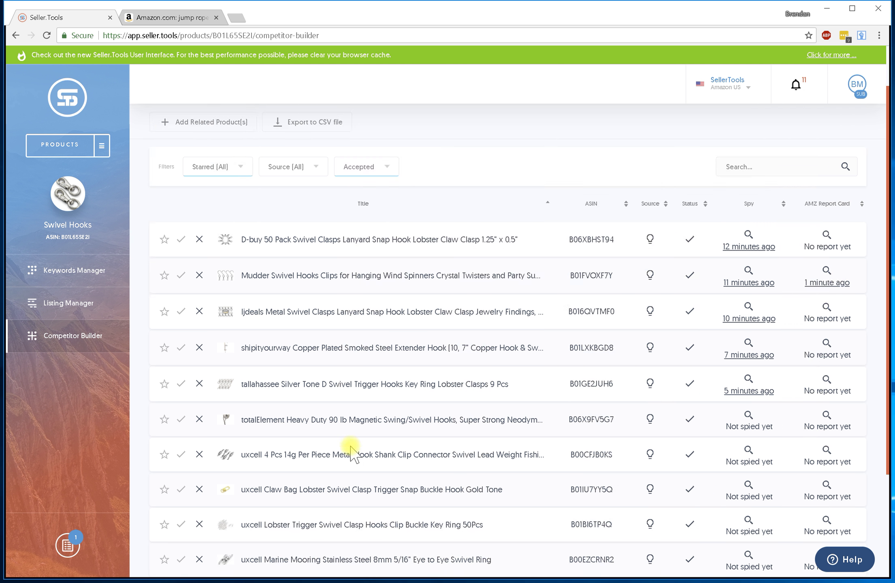
scroll(350, 447, "up", 1)
left_click(178, 183)
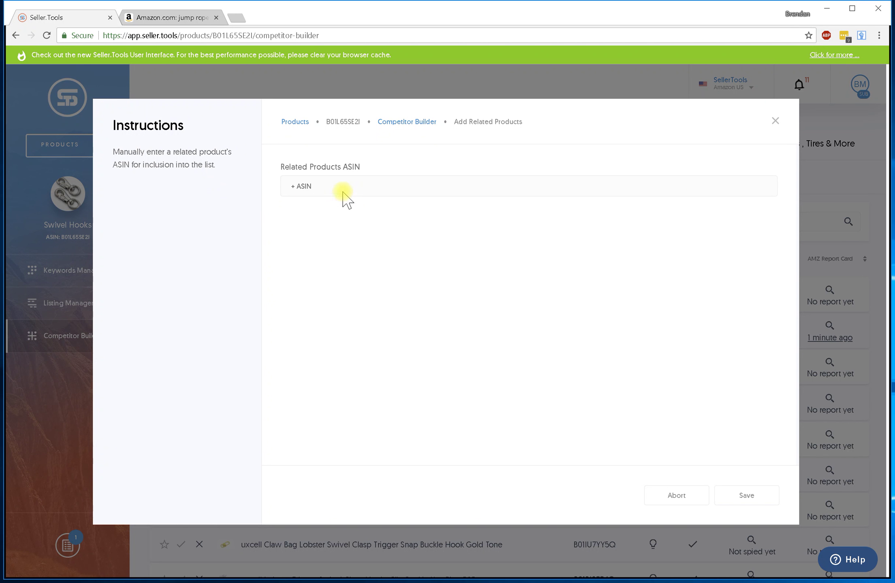
left_click(690, 501)
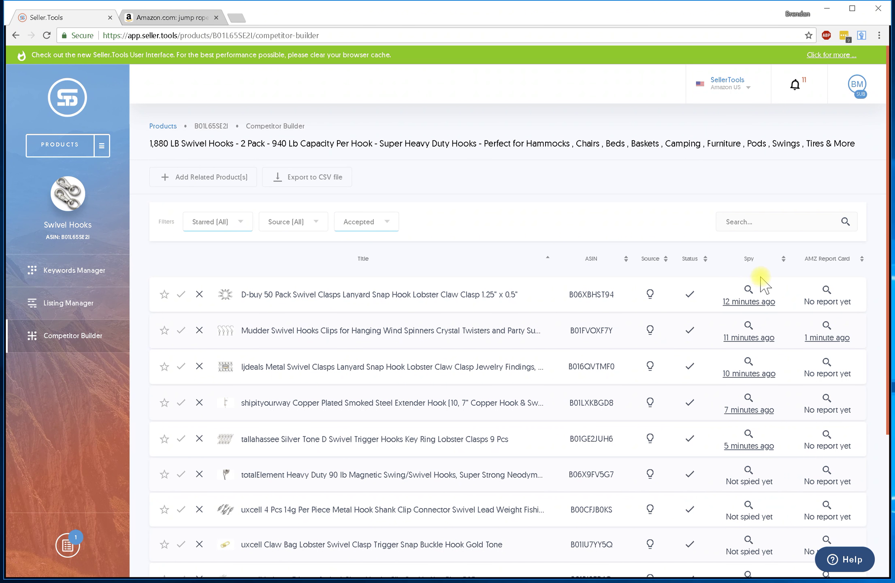